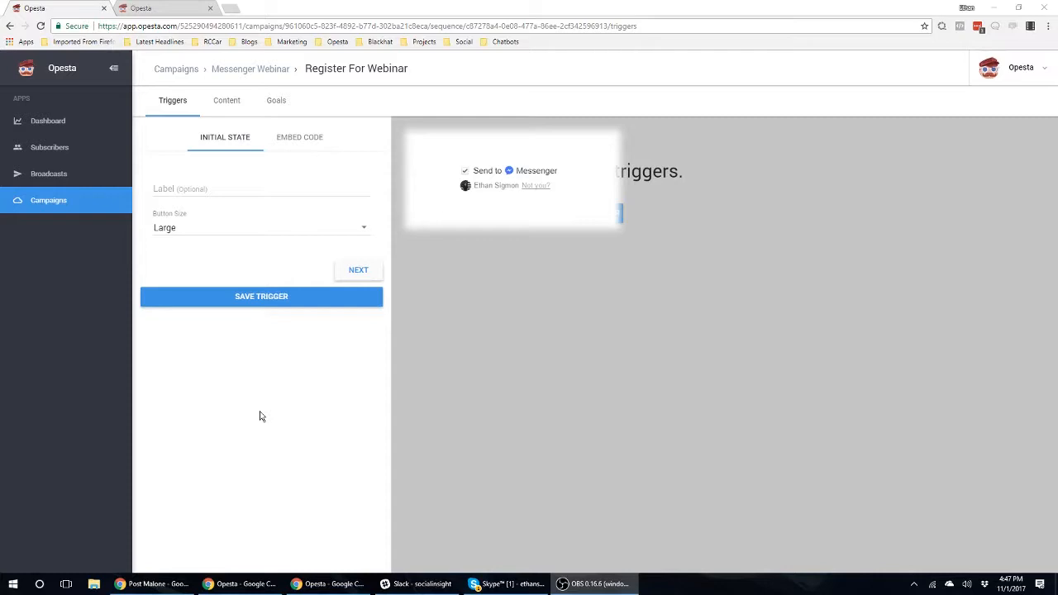
Open the landing page's early access request form, examine its name, e-mail and Send to Messenger elements, and close it
{"action": "left_click", "coordinate": [149, 9]}
{"action": "left_click", "coordinate": [489, 432]}
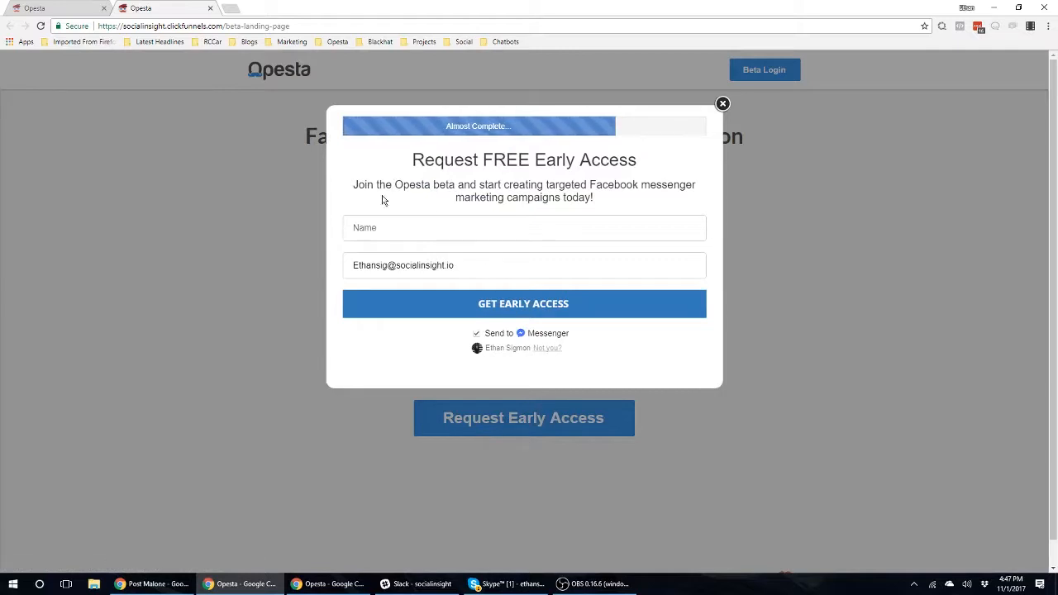
{"action": "left_click", "coordinate": [371, 230]}
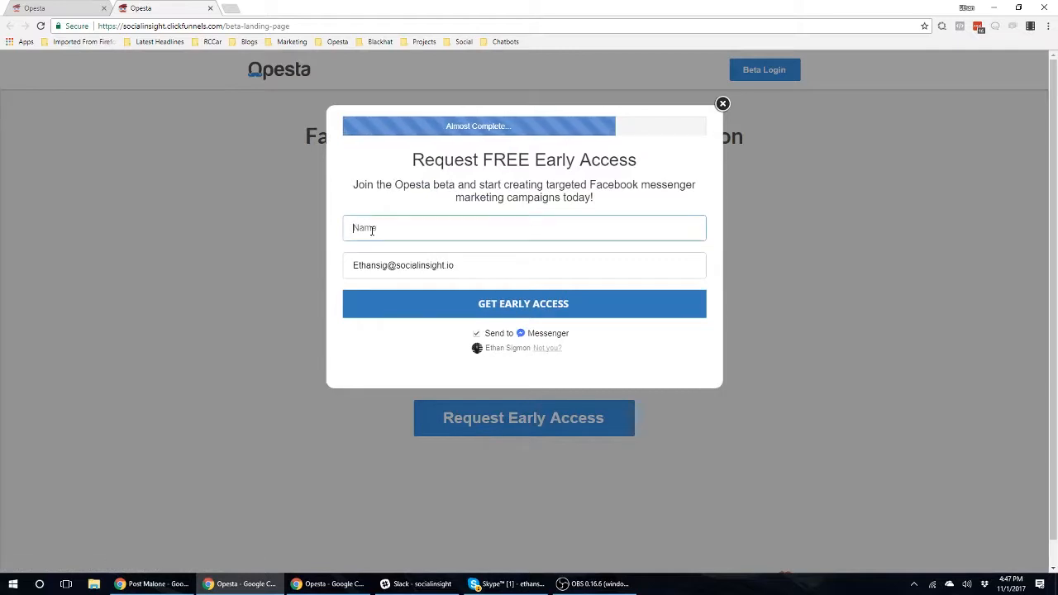
{"action": "left_click", "coordinate": [458, 268]}
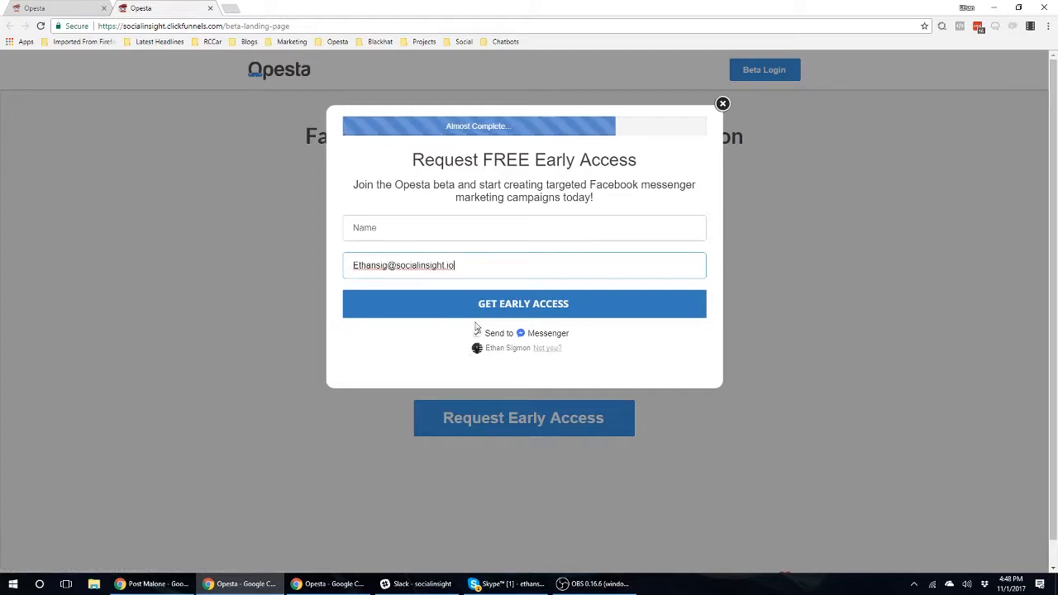
{"action": "left_click", "coordinate": [723, 105]}
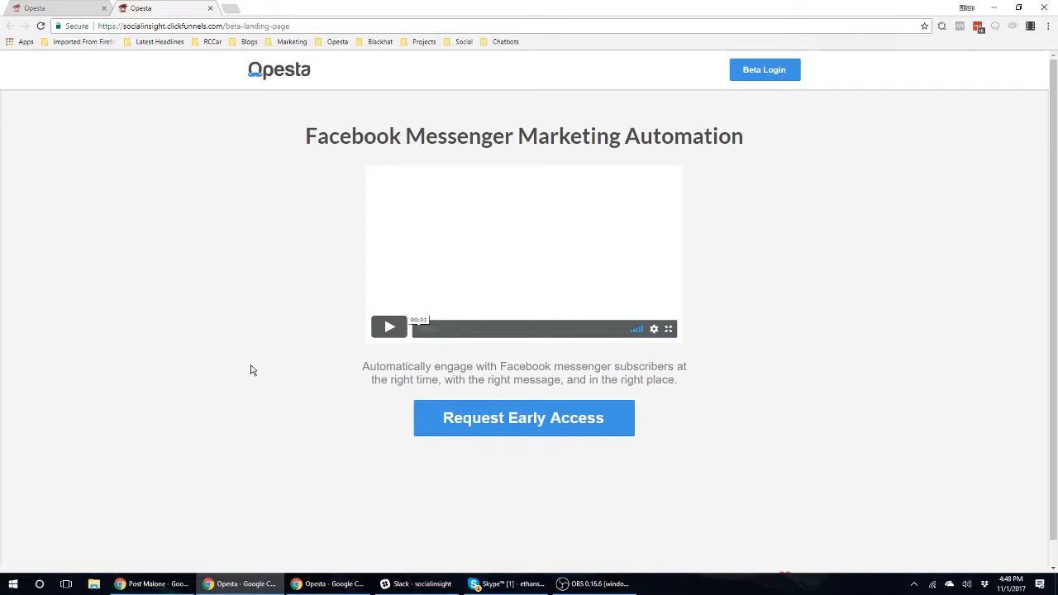
Return to the Register For Webinar trigger settings and label the trigger "Homepage Optin"
{"action": "left_click", "coordinate": [50, 9]}
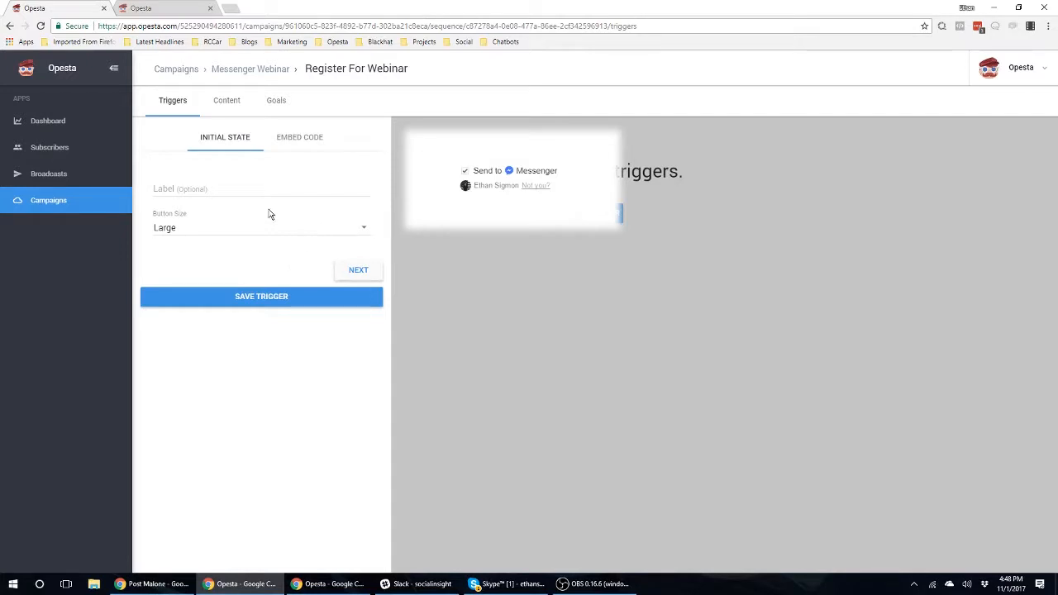
{"action": "left_click", "coordinate": [222, 189]}
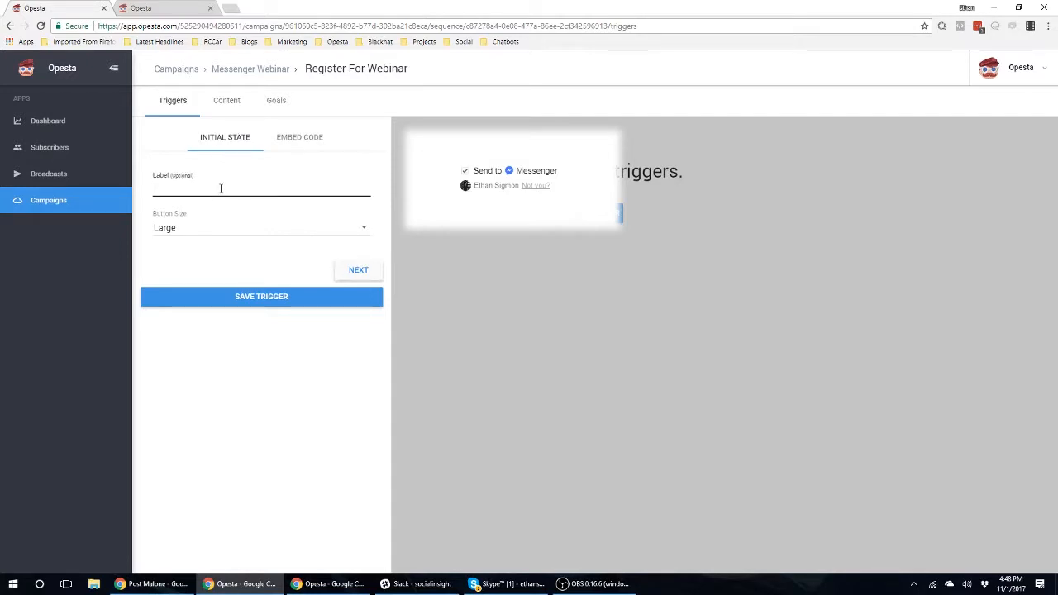
{"action": "type", "text": "Homepage Optin"}
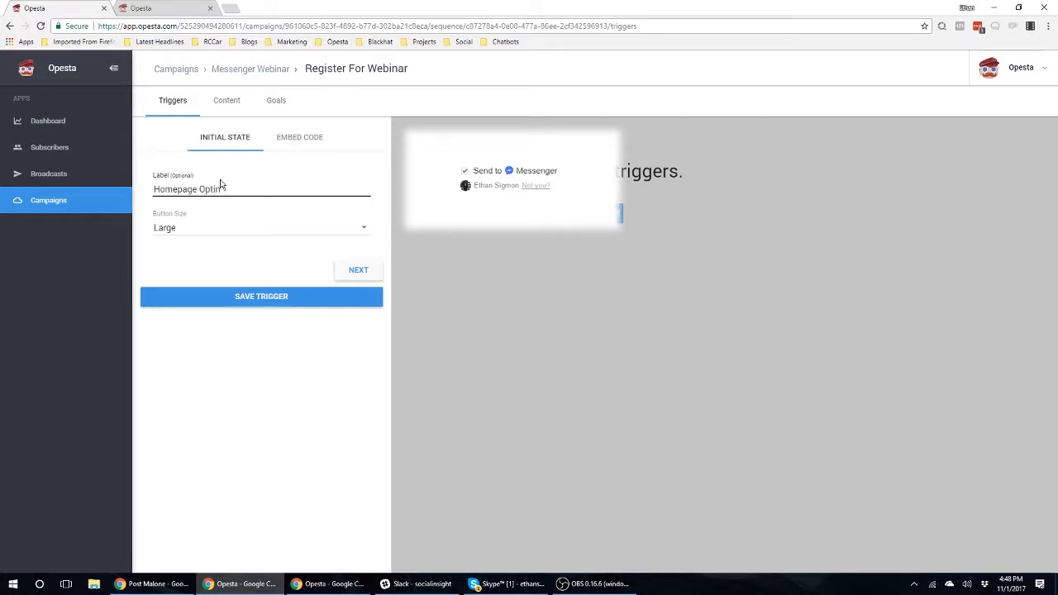
Try the Medium and Small button sizes for the trigger and set the size back to Large
{"action": "left_click", "coordinate": [243, 234]}
{"action": "left_click", "coordinate": [240, 209]}
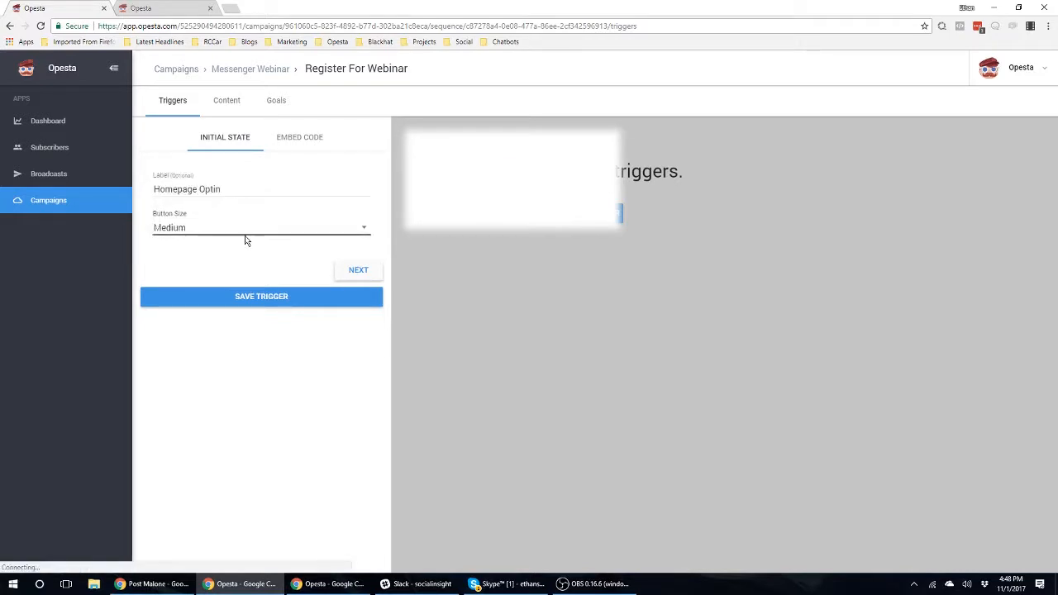
{"action": "left_click", "coordinate": [244, 230]}
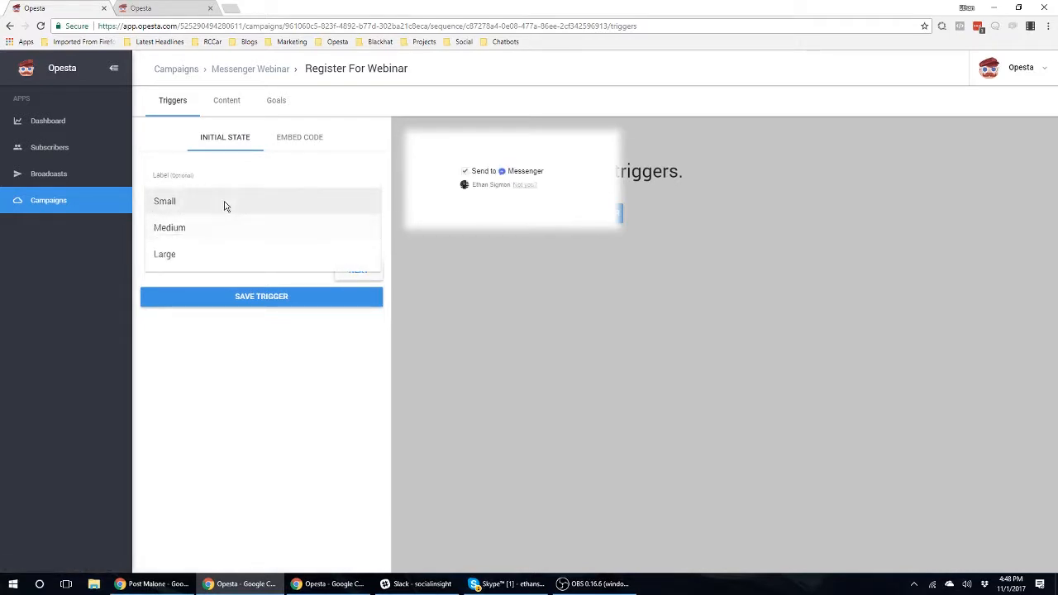
{"action": "left_click", "coordinate": [225, 204]}
{"action": "left_click", "coordinate": [239, 234]}
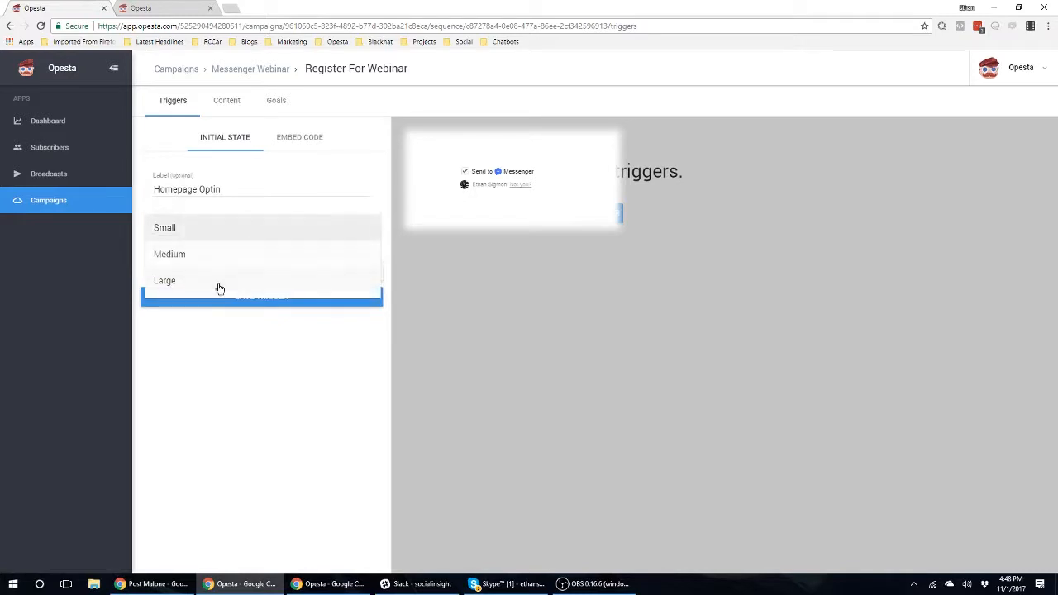
{"action": "left_click", "coordinate": [217, 290]}
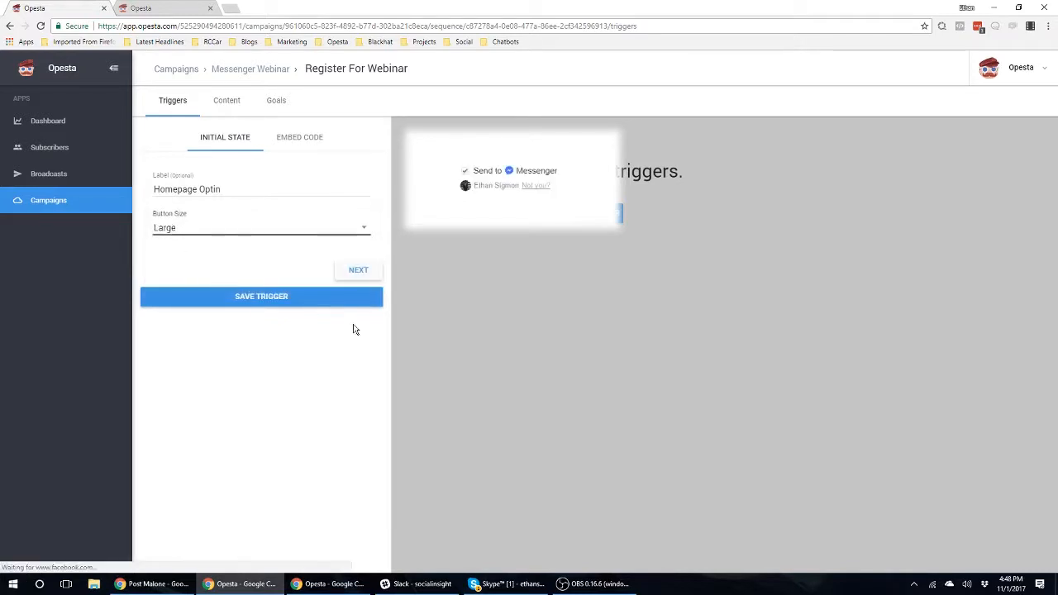
Add leadpages.net to the authorized website domains in the trigger's embed code settings
{"action": "left_click", "coordinate": [300, 141]}
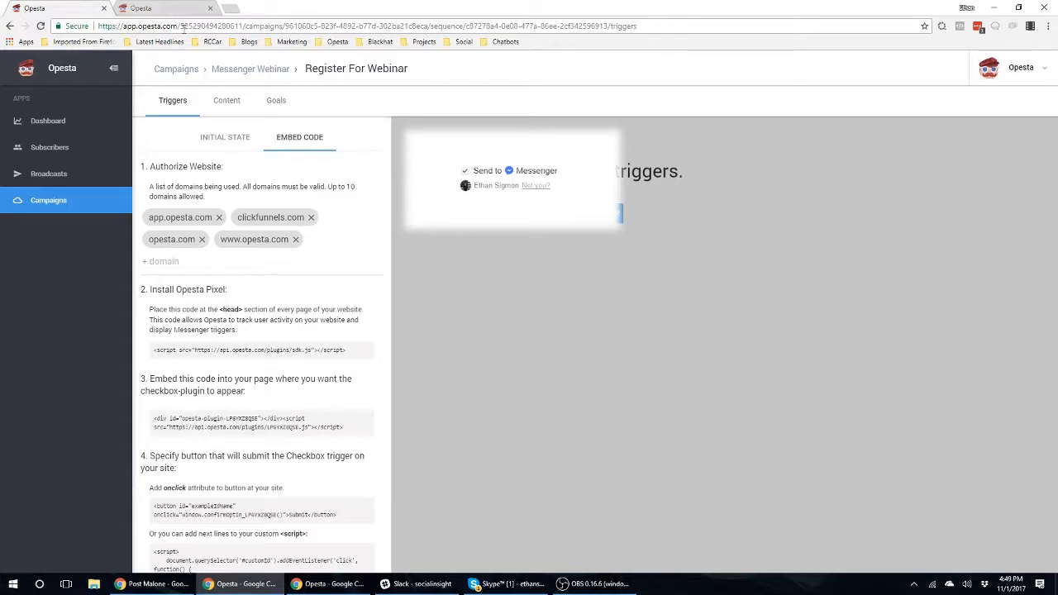
{"action": "left_click_drag", "start_coordinate": [138, 25], "coordinate": [177, 25]}
{"action": "left_click", "coordinate": [276, 270]}
{"action": "left_click", "coordinate": [192, 263]}
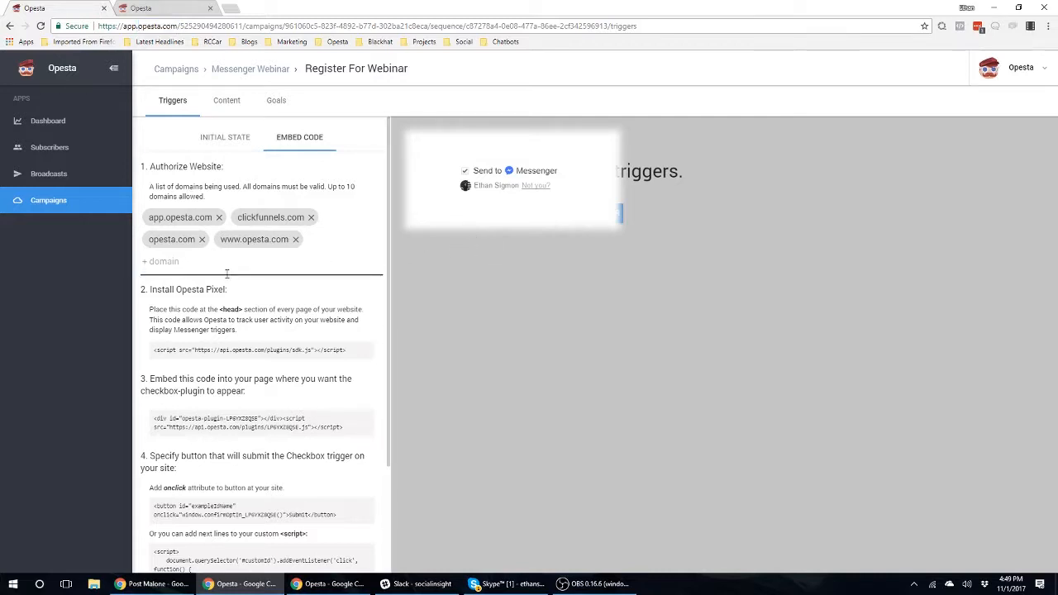
{"action": "type", "text": "leadpages"}
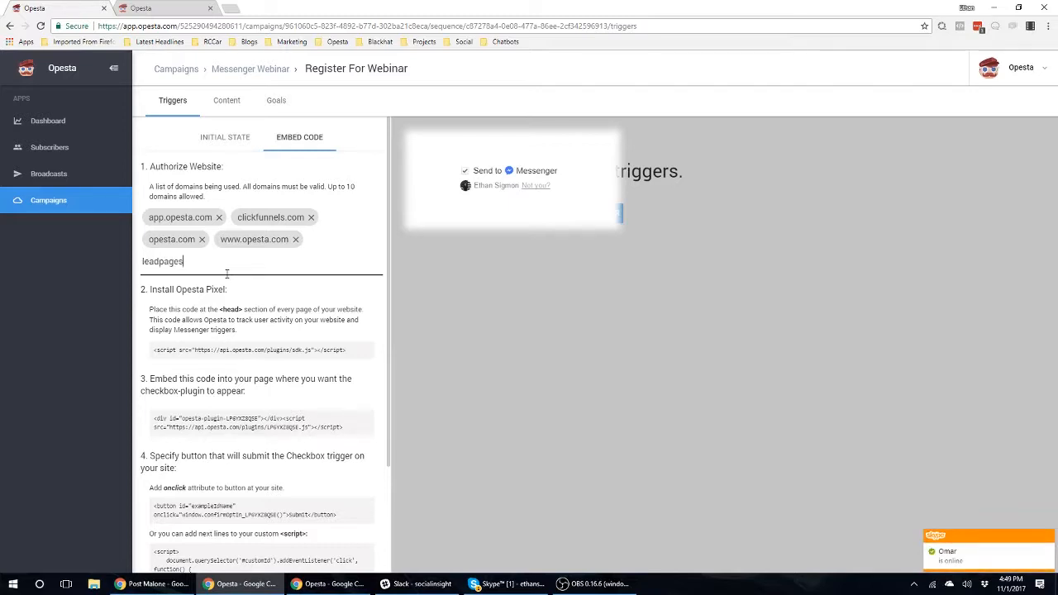
{"action": "type", "text": " n"}
{"action": "key", "text": "Return"}
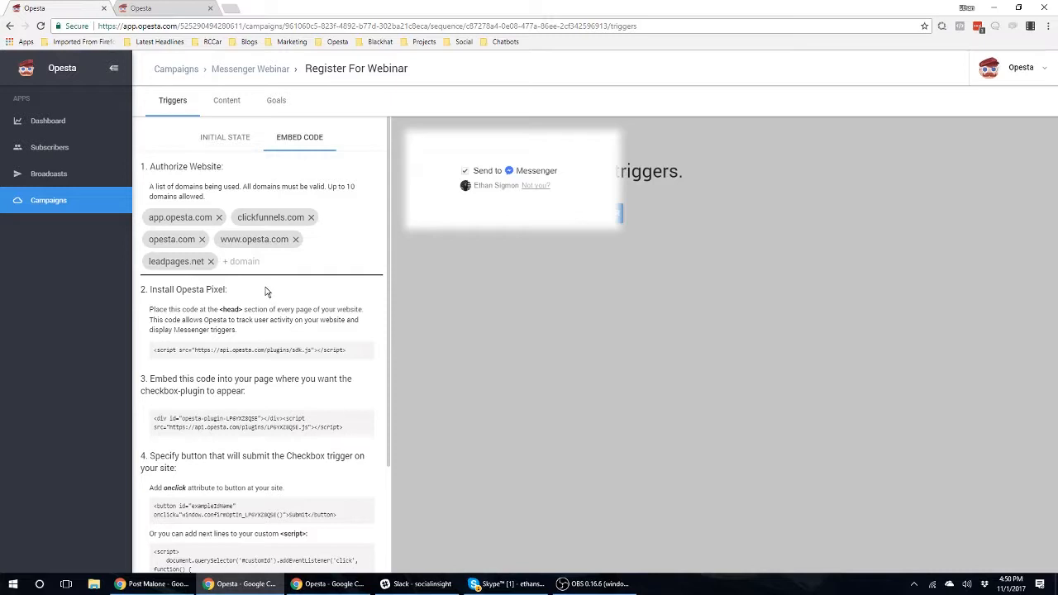
Examine the Opesta pixel script that goes into the website's head section and the embed instructions below it
{"action": "scroll", "coordinate": [267, 303], "scroll_direction": "down", "scroll_amount": 2}
{"action": "scroll", "coordinate": [262, 307], "scroll_direction": "up", "scroll_amount": 2}
{"action": "left_click_drag", "start_coordinate": [156, 351], "coordinate": [351, 352]}
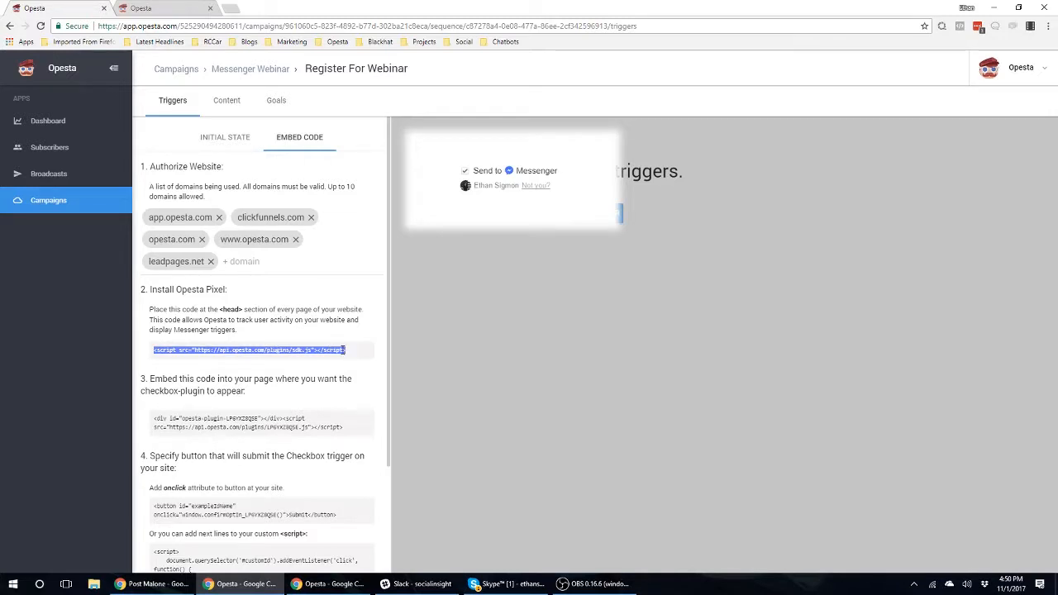
{"action": "left_click_drag", "start_coordinate": [344, 351], "coordinate": [153, 354]}
{"action": "scroll", "coordinate": [170, 349], "scroll_direction": "down", "scroll_amount": 2}
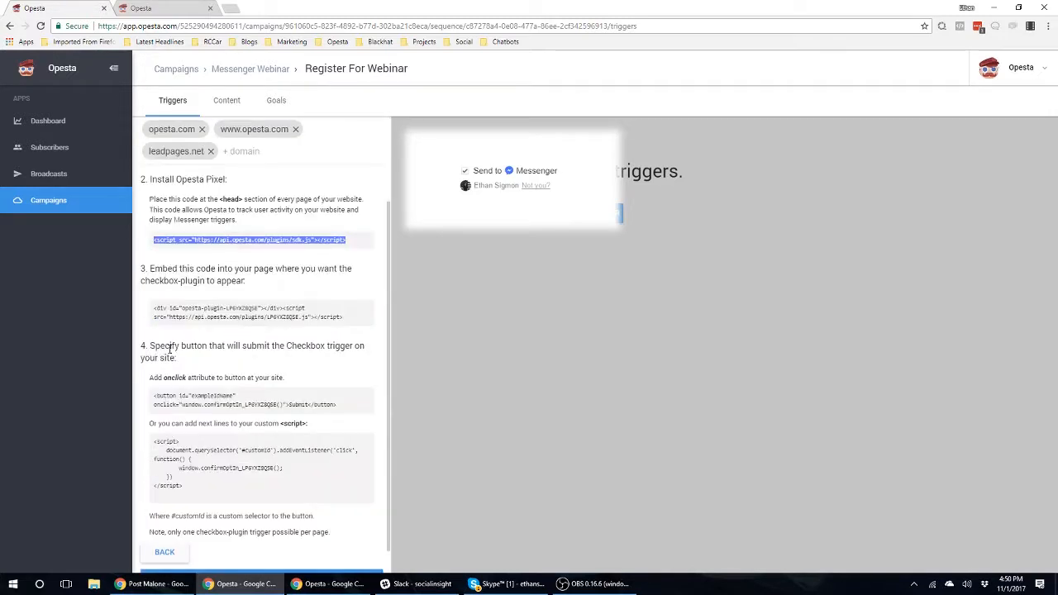
{"action": "left_click", "coordinate": [206, 299]}
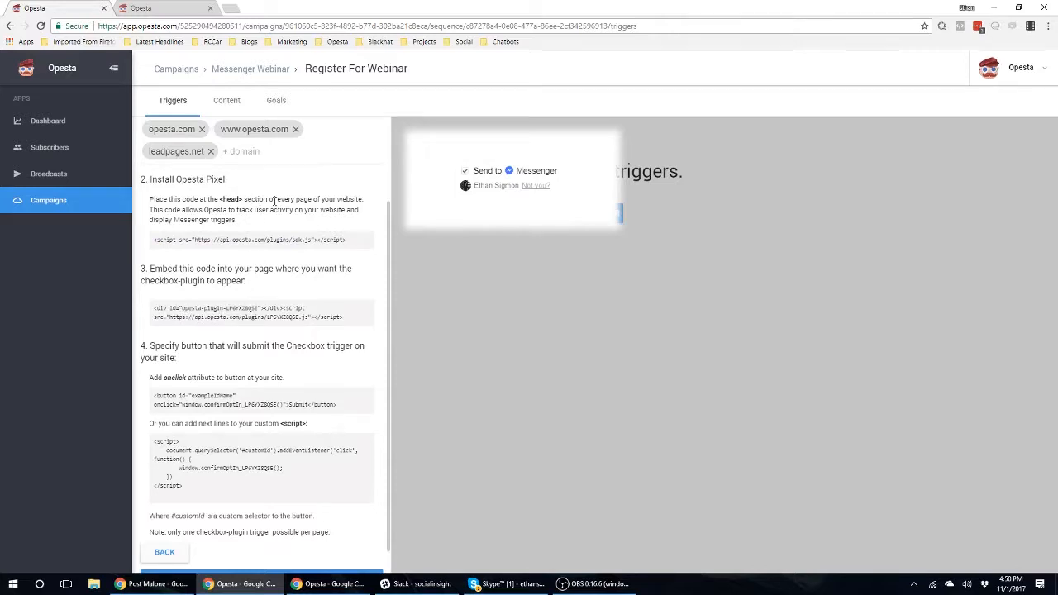
Compare the trigger's embed instructions with the landing page's early access form, checking where the Messenger checkbox and submit button sit
{"action": "key", "text": "ctrl+Tab"}
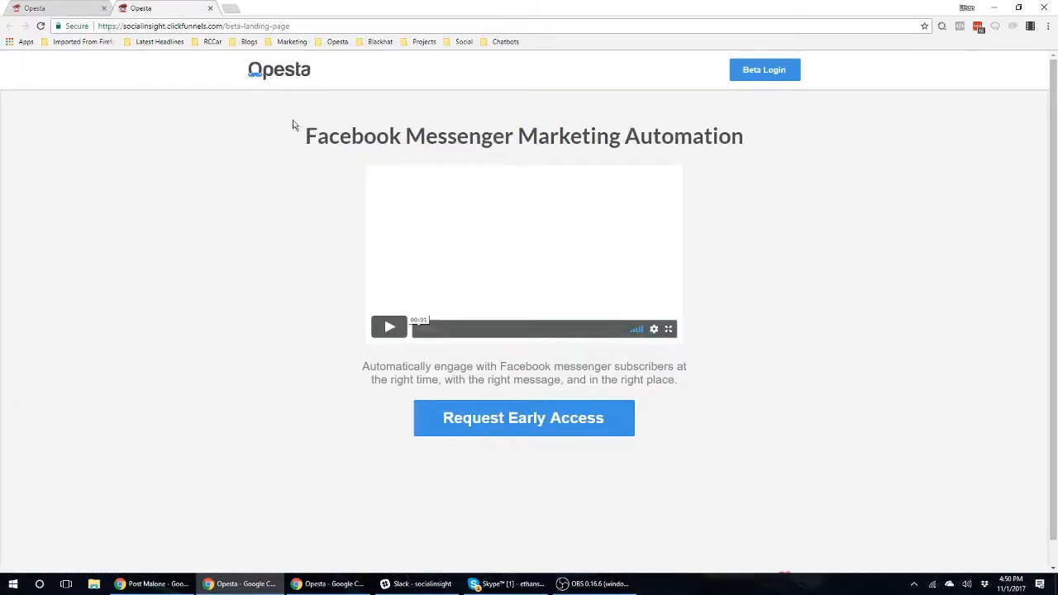
{"action": "left_click", "coordinate": [506, 421]}
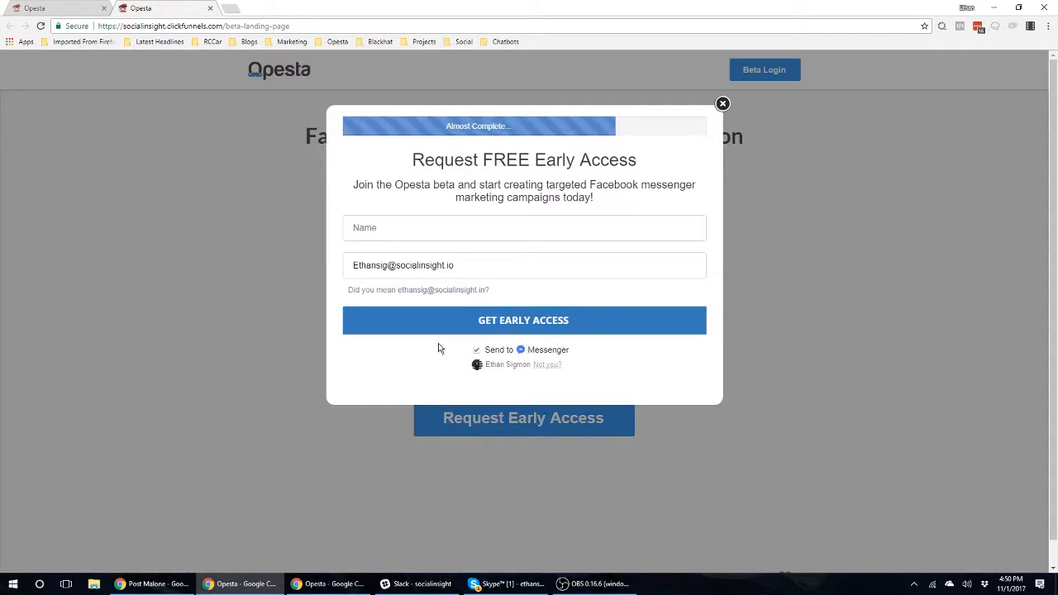
{"action": "left_click", "coordinate": [184, 177]}
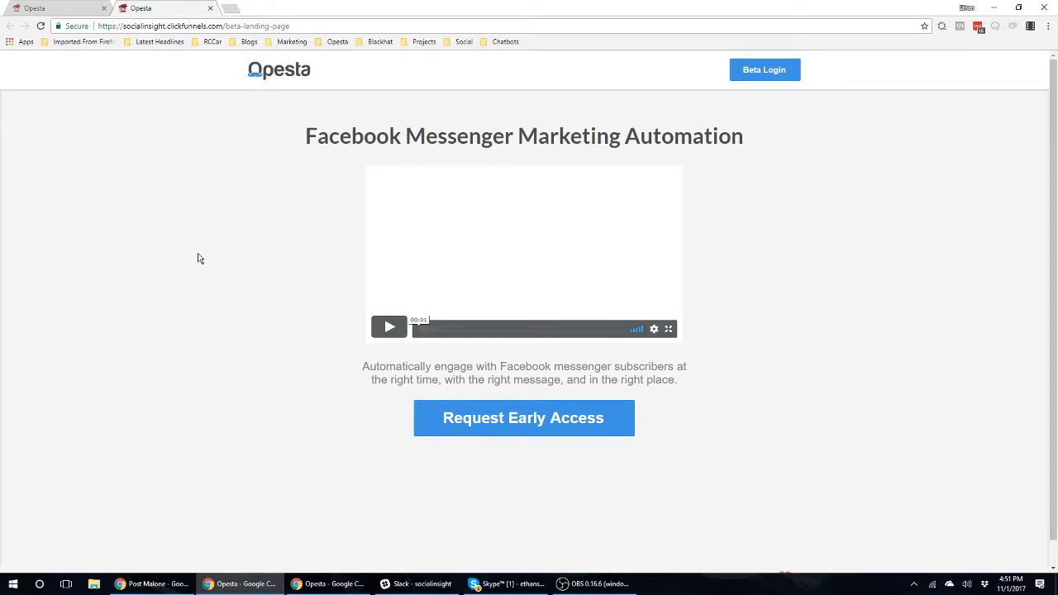
{"action": "left_click", "coordinate": [70, 11]}
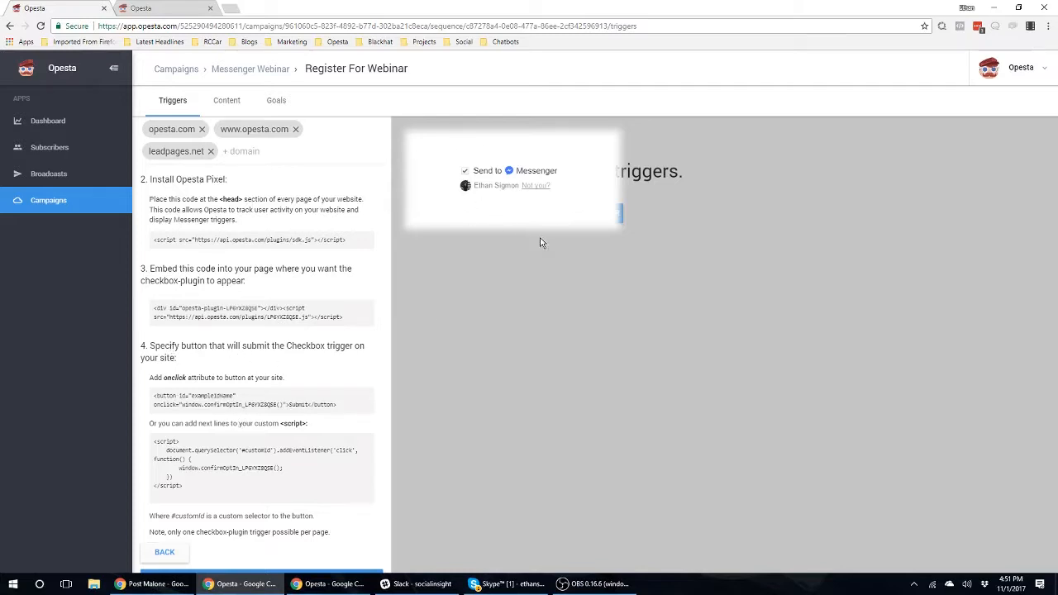
{"action": "left_click", "coordinate": [182, 6]}
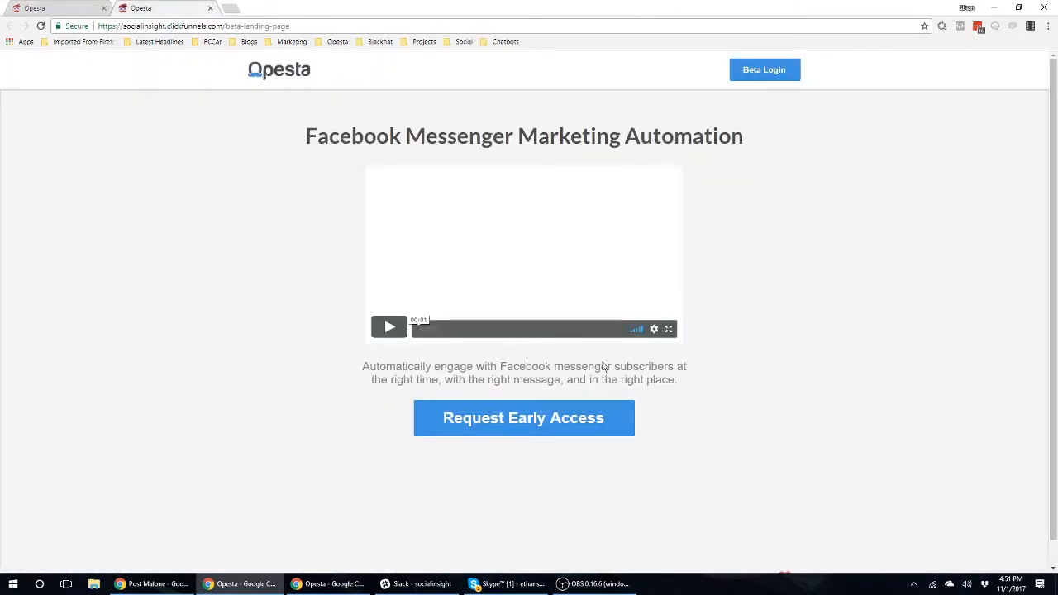
{"action": "left_click", "coordinate": [510, 426]}
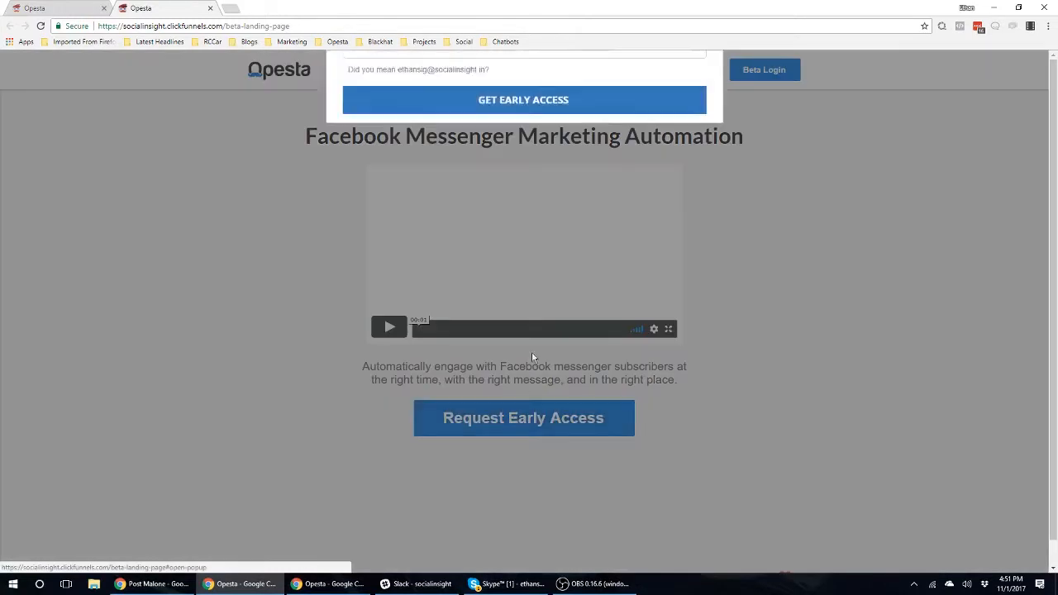
{"action": "left_click", "coordinate": [723, 103]}
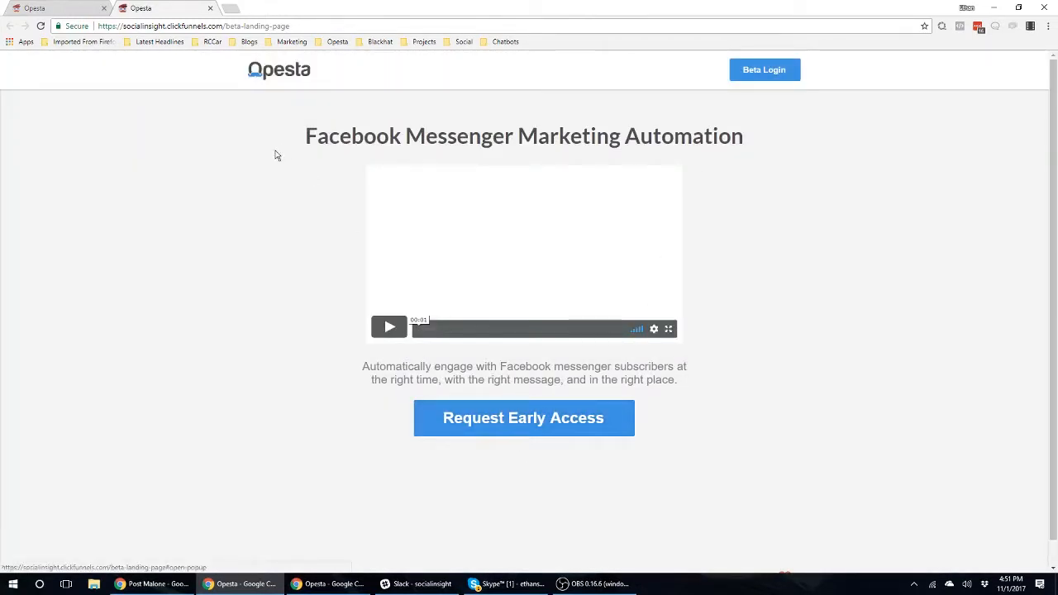
{"action": "left_click", "coordinate": [547, 411]}
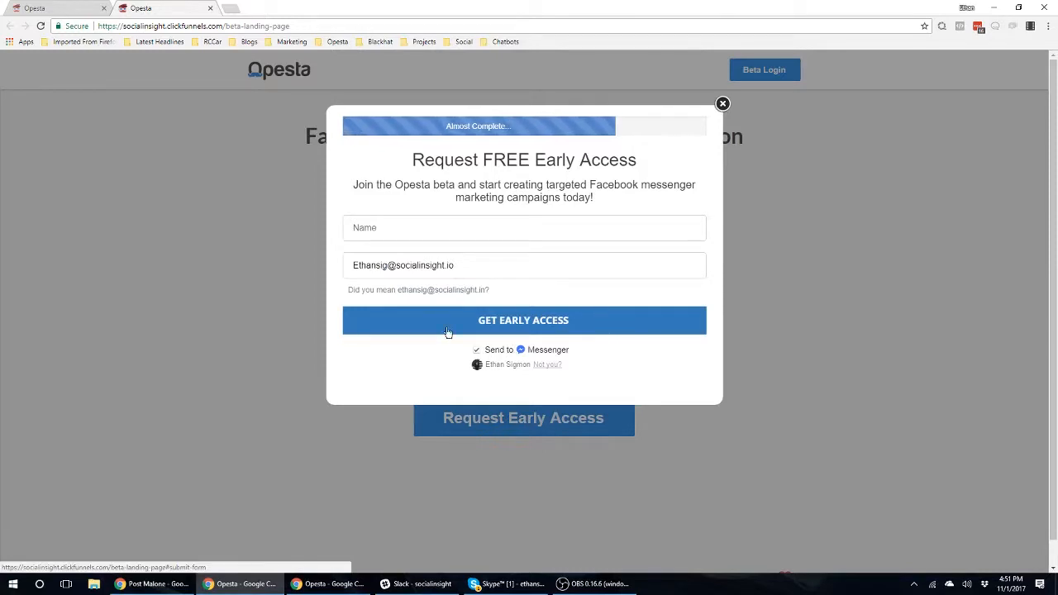
Examine the onclick button snippet and its example ID name in the Checkbox trigger's submit-button instructions
{"action": "left_click", "coordinate": [56, 10]}
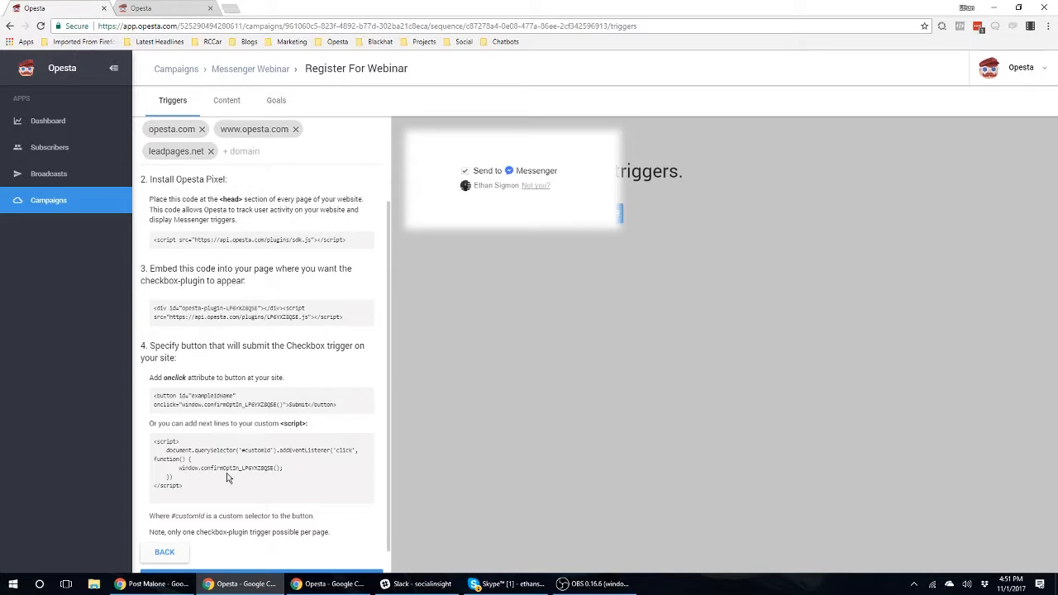
{"action": "left_click_drag", "start_coordinate": [339, 405], "coordinate": [164, 397]}
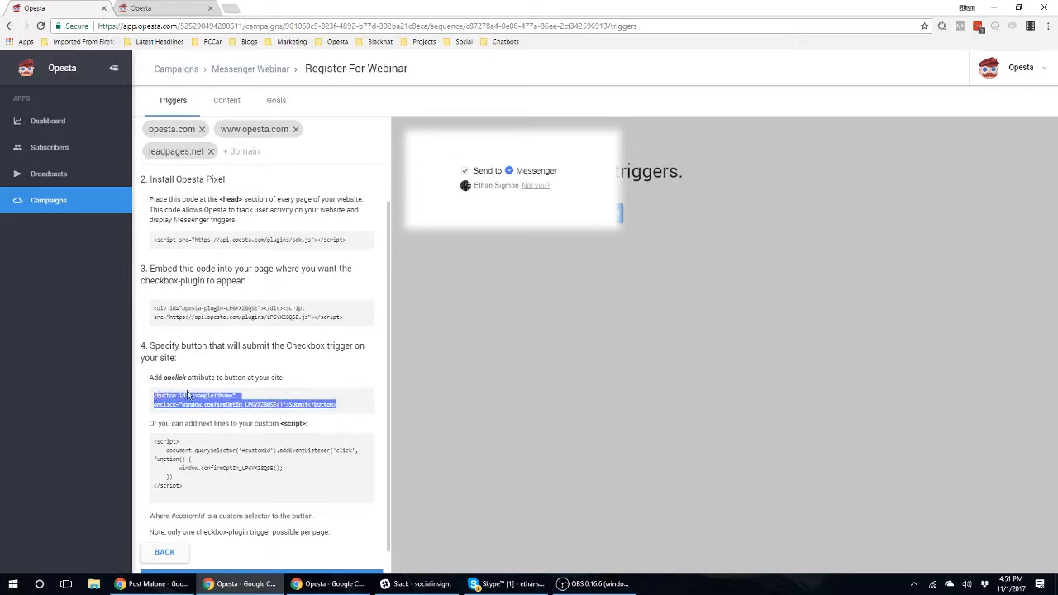
{"action": "left_click", "coordinate": [227, 396]}
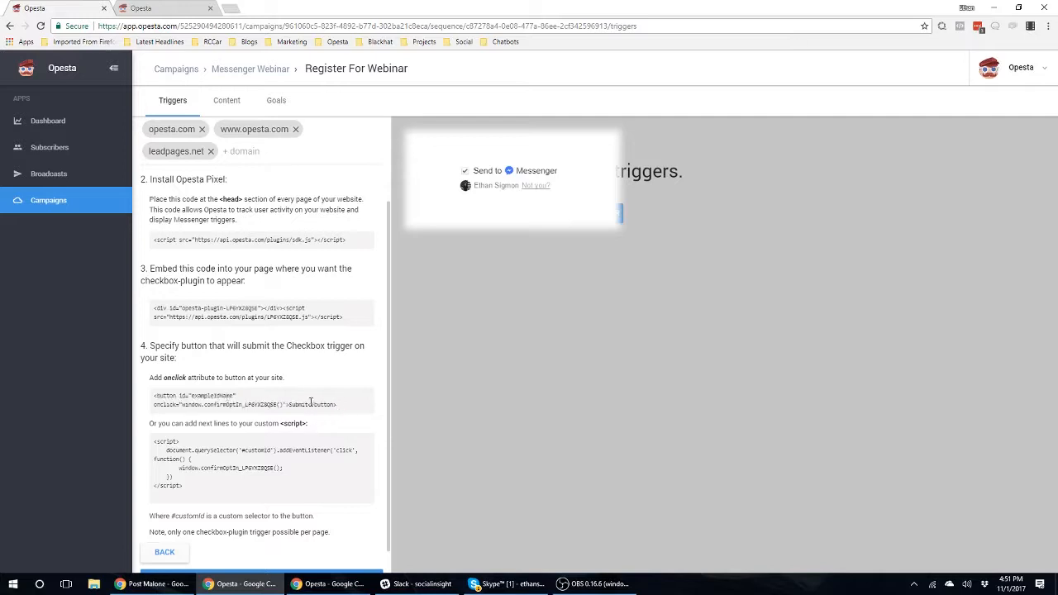
{"action": "left_click_drag", "start_coordinate": [337, 405], "coordinate": [154, 396]}
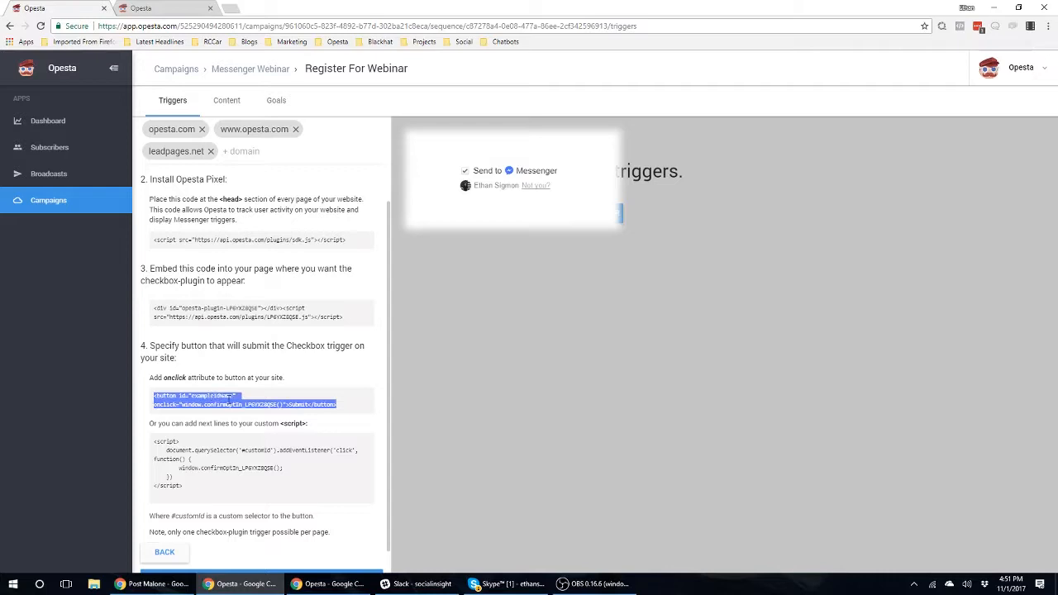
{"action": "left_click", "coordinate": [269, 400]}
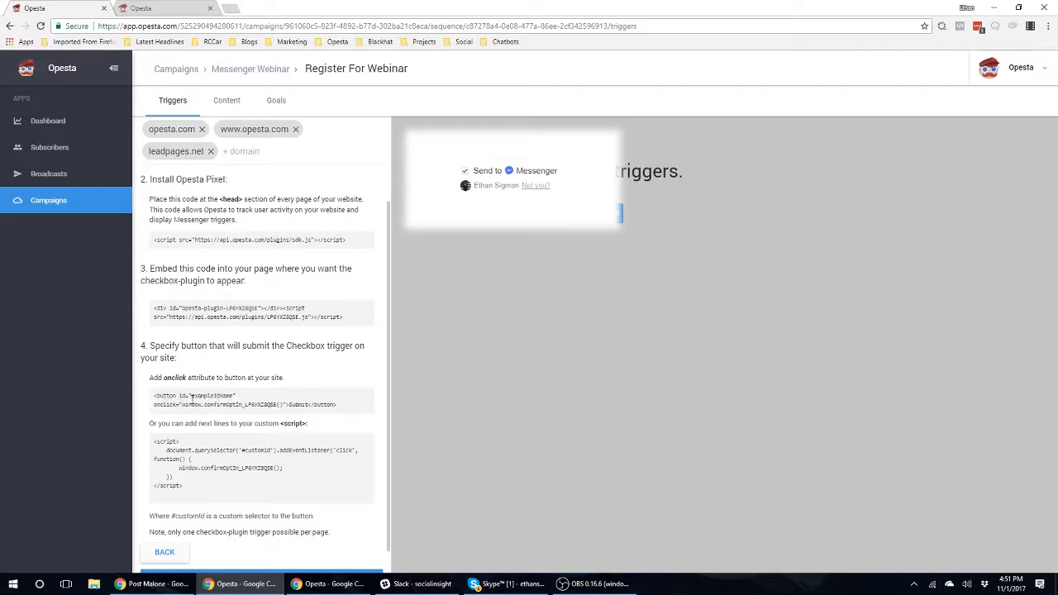
{"action": "left_click_drag", "start_coordinate": [193, 396], "coordinate": [223, 396]}
Examine the alternative custom script for the submit button, including its #customId selector
{"action": "left_click_drag", "start_coordinate": [191, 491], "coordinate": [155, 442]}
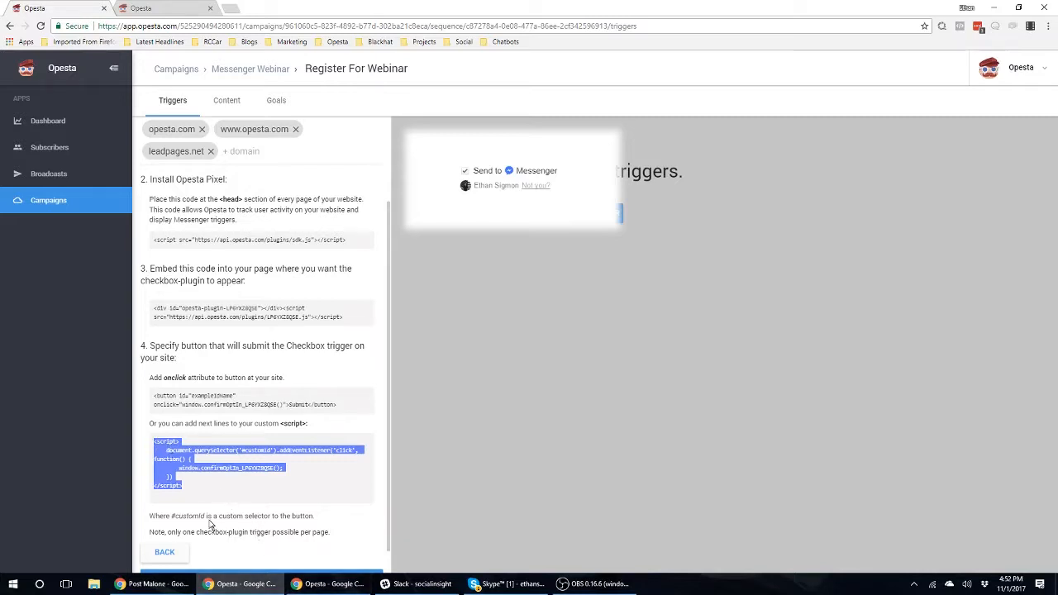
{"action": "left_click", "coordinate": [194, 497]}
{"action": "left_click_drag", "start_coordinate": [186, 489], "coordinate": [155, 441]}
{"action": "left_click_drag", "start_coordinate": [208, 485], "coordinate": [153, 444]}
{"action": "left_click", "coordinate": [242, 449]}
{"action": "left_click_drag", "start_coordinate": [243, 450], "coordinate": [265, 451]}
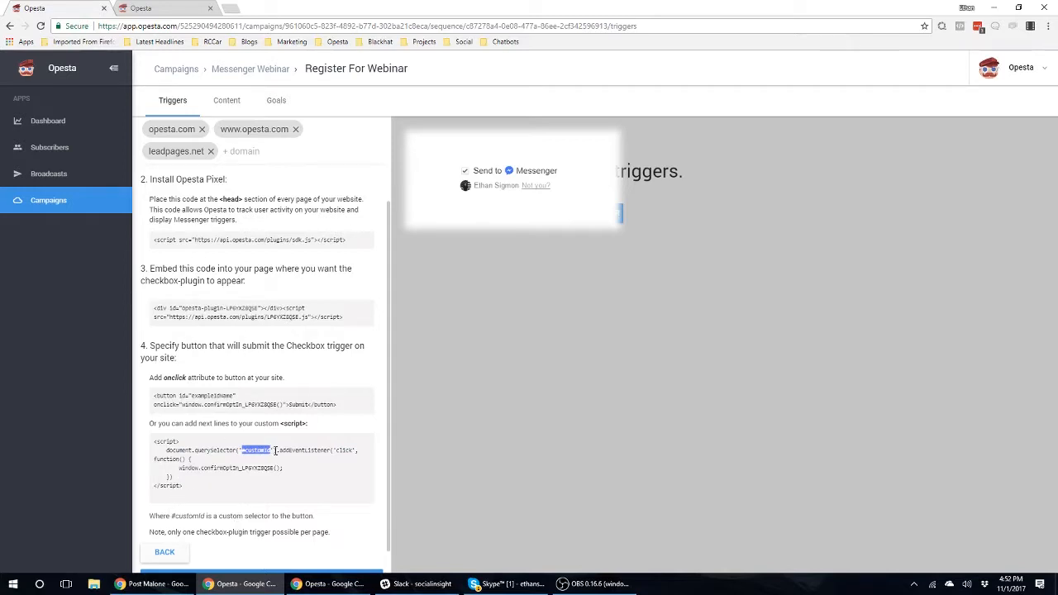
Inspect the landing page's GET EARLY ACCESS button in the page code and highlight the ID of its enclosing button block
{"action": "left_click", "coordinate": [169, 8]}
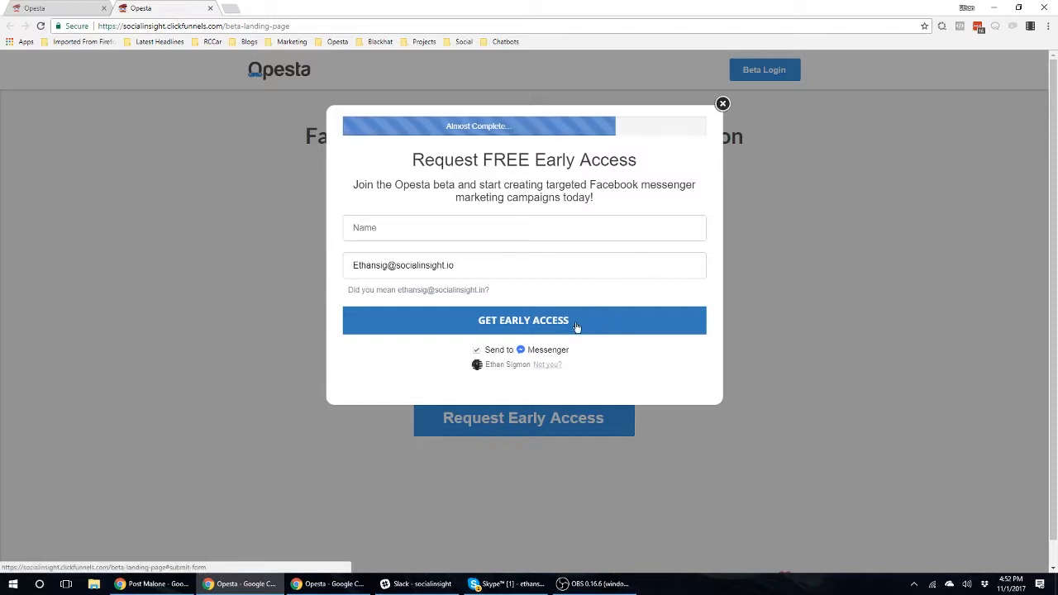
{"action": "right_click", "coordinate": [662, 327]}
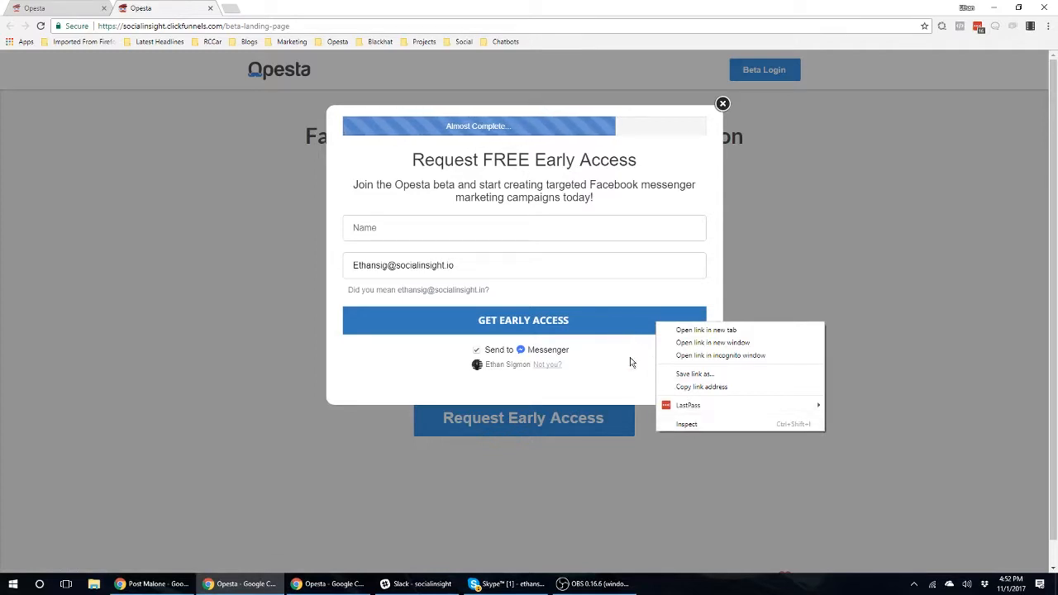
{"action": "left_click", "coordinate": [688, 426]}
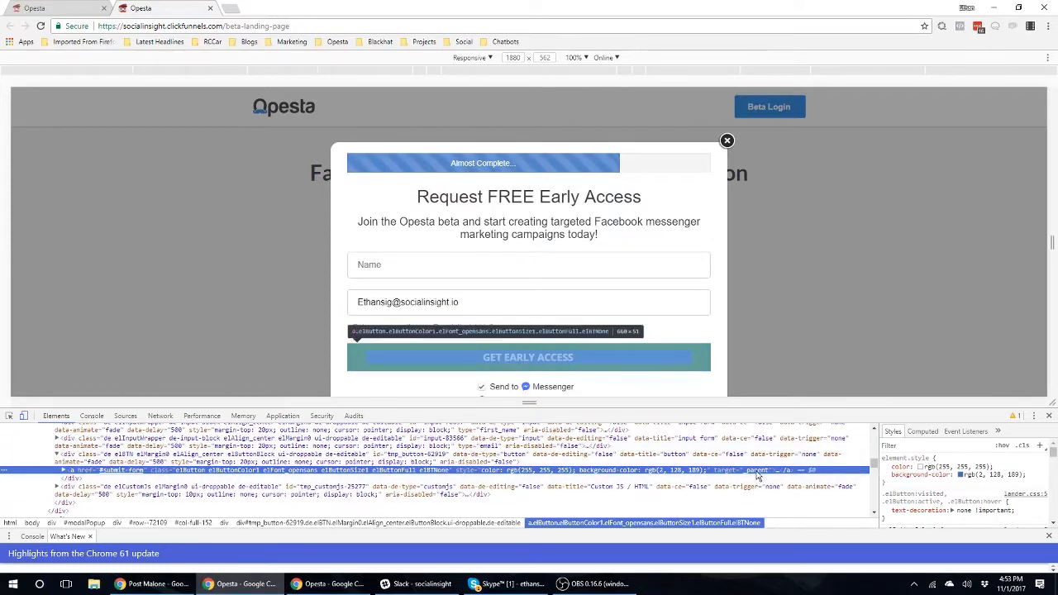
{"action": "left_click", "coordinate": [512, 465]}
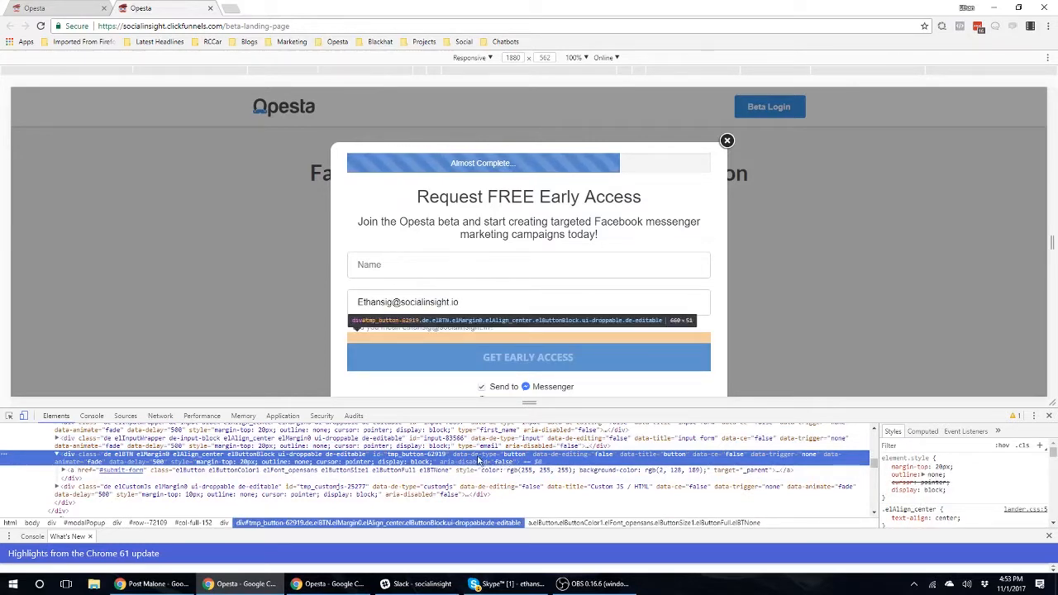
{"action": "double_click", "coordinate": [392, 457]}
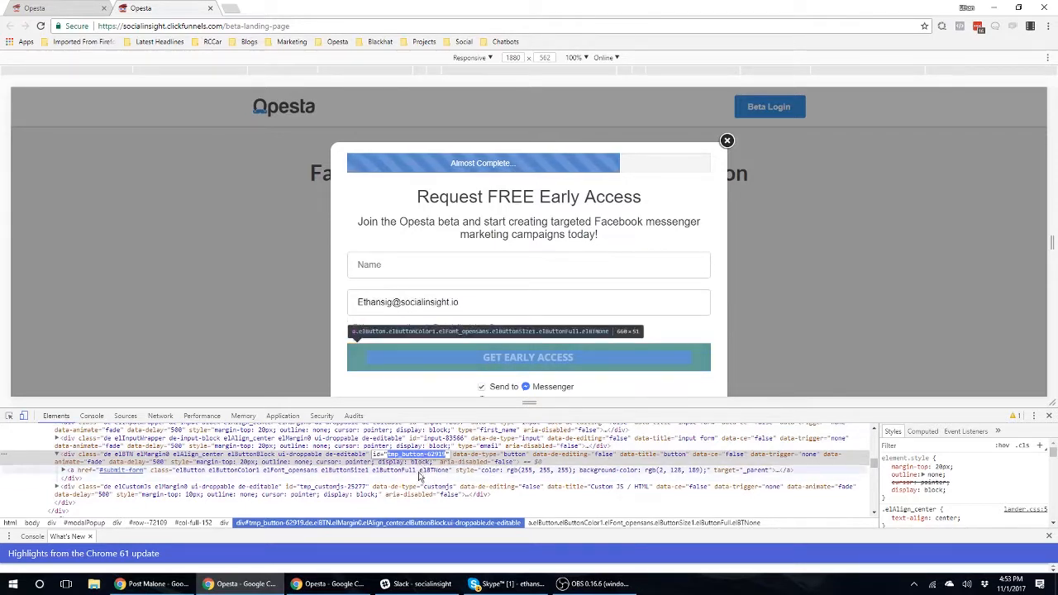
Return to the Checkbox trigger instructions in Opesta and highlight the #customId selector in the custom script
{"action": "left_click", "coordinate": [65, 8]}
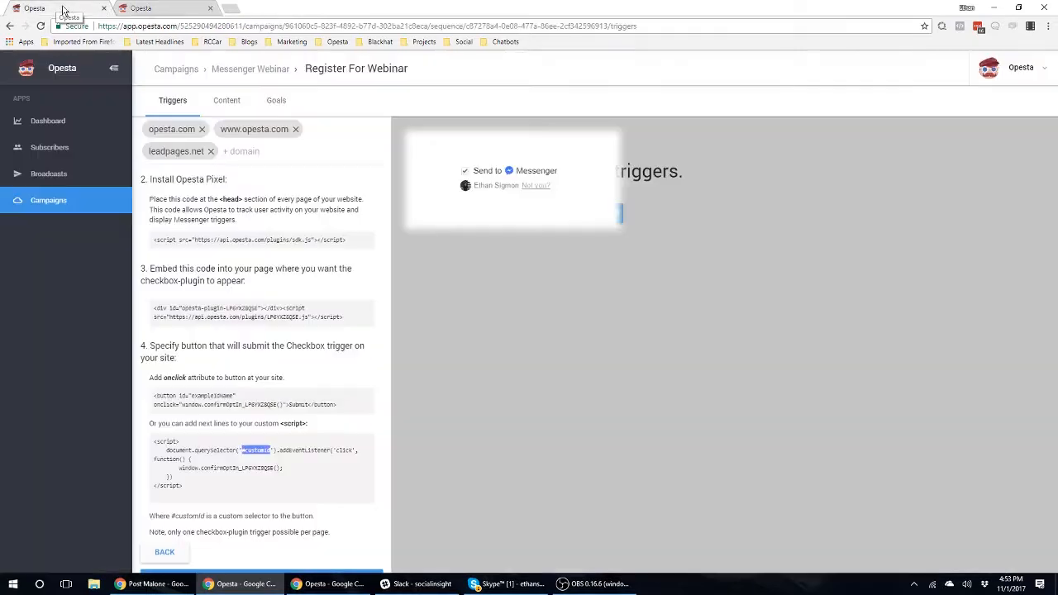
{"action": "left_click", "coordinate": [271, 451]}
{"action": "mouse_move", "coordinate": [271, 451]}
{"action": "left_mouse_down"}
{"action": "mouse_move", "coordinate": [242, 453]}
{"action": "mouse_move", "coordinate": [273, 452]}
{"action": "left_mouse_up"}
{"action": "left_click", "coordinate": [242, 453]}
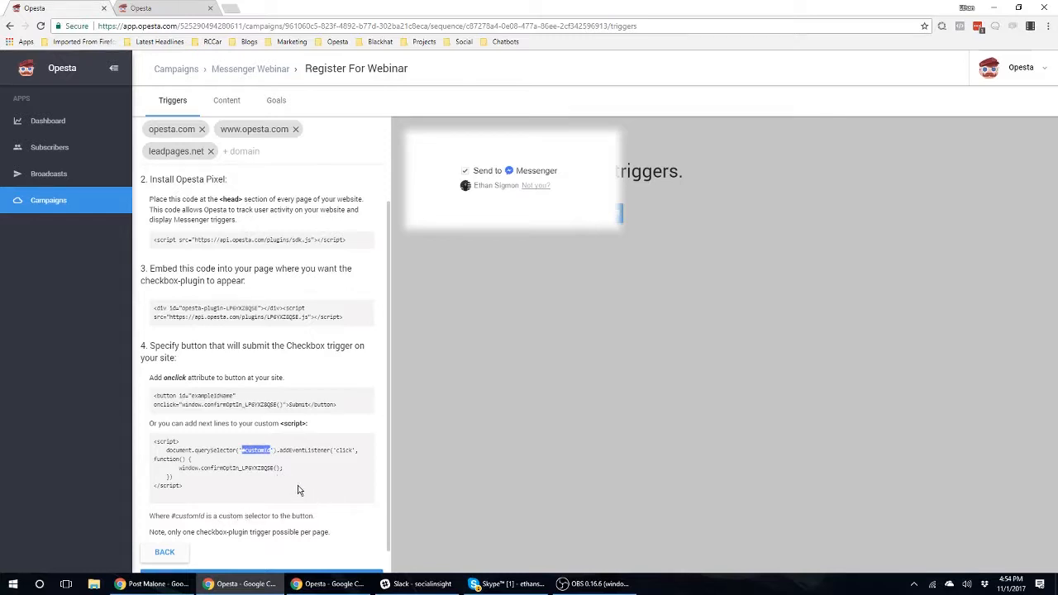
Close the code inspector on the landing page and go back to the Checkbox trigger's embed instructions
{"action": "left_click", "coordinate": [174, 10]}
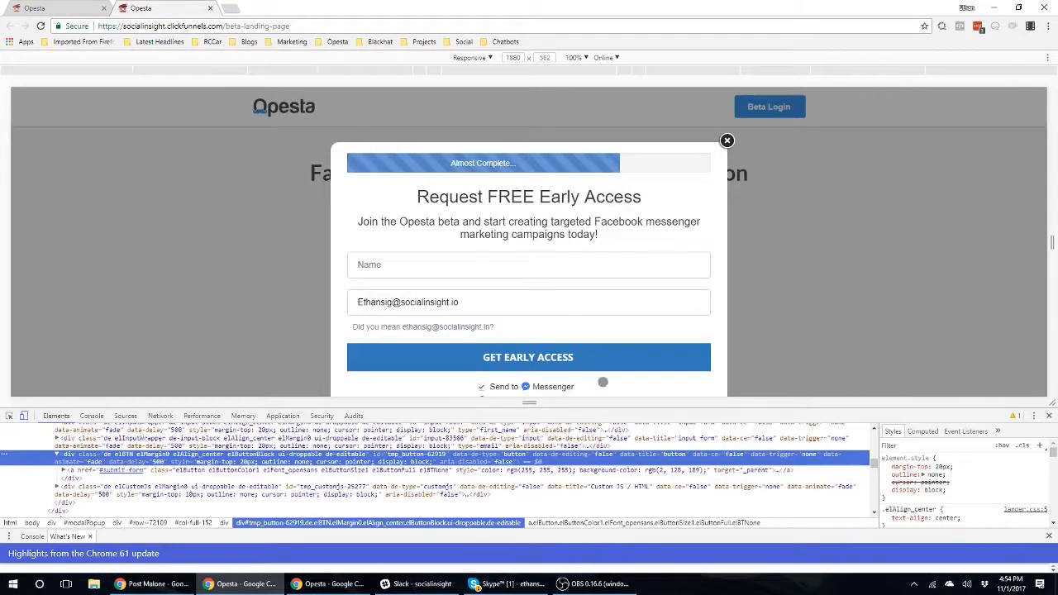
{"action": "left_click", "coordinate": [1049, 415]}
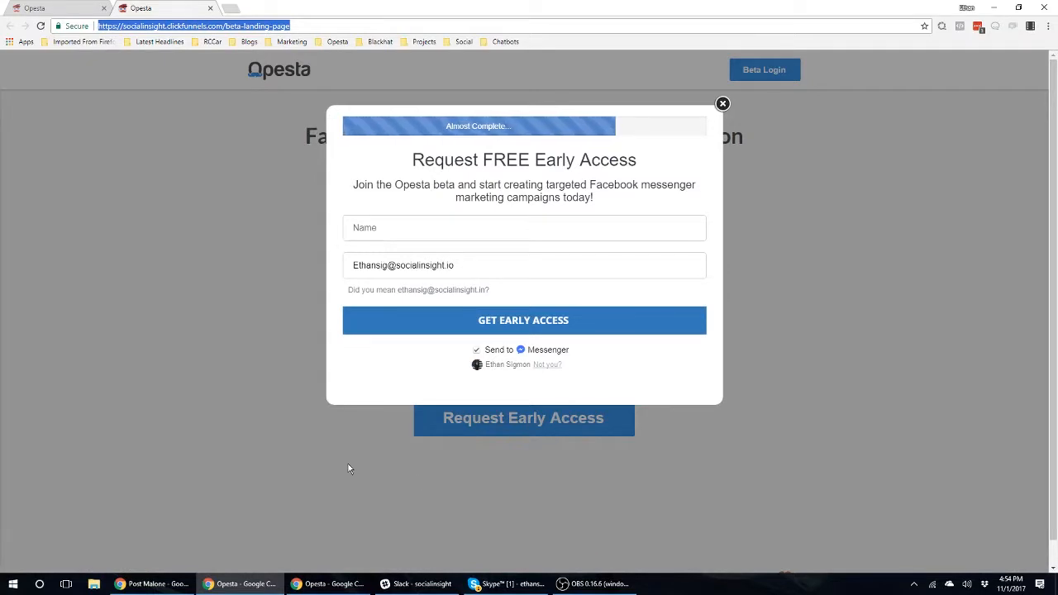
{"action": "left_click", "coordinate": [65, 11]}
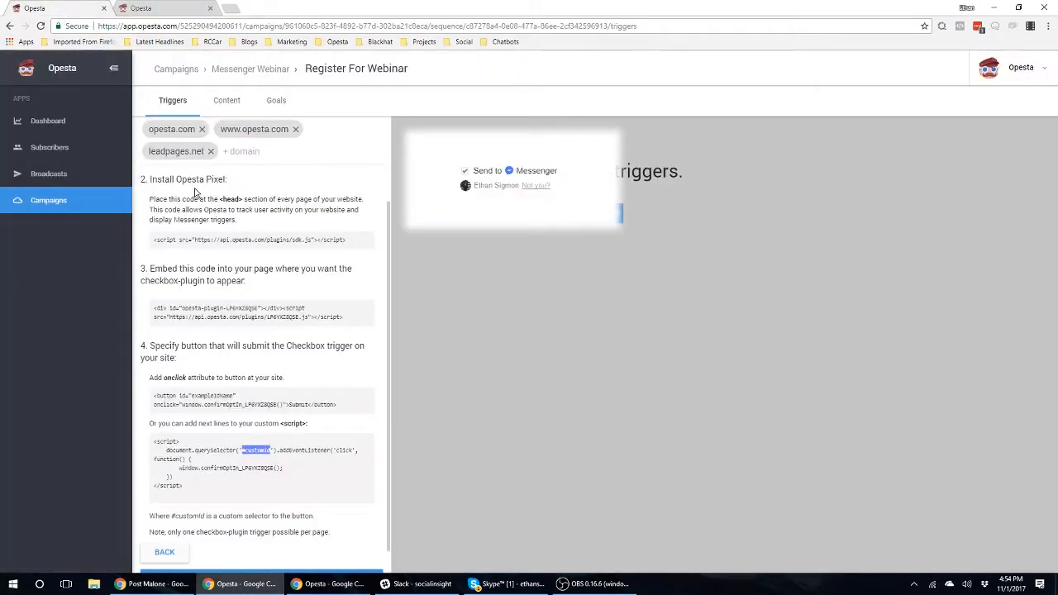